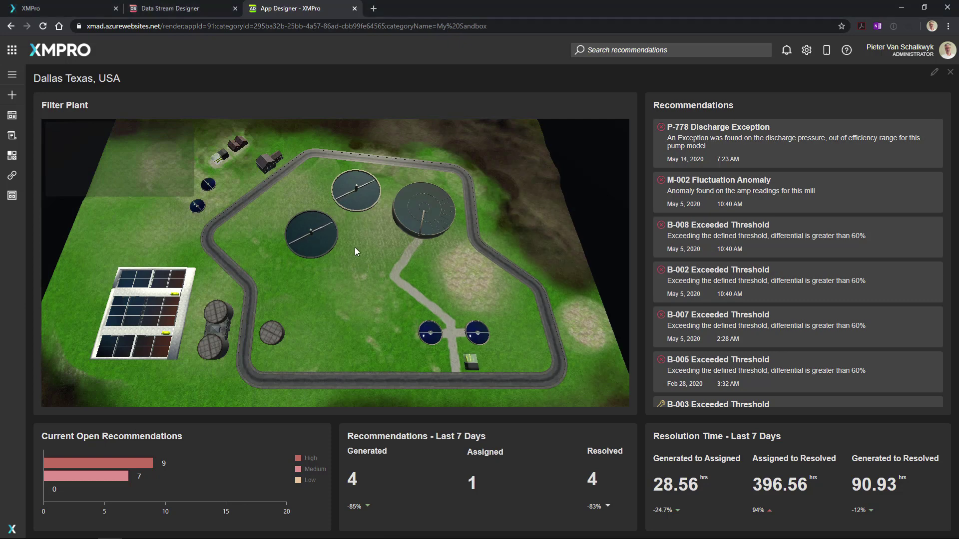
Orbit and tilt the plant model view, from top-down to a low angle showing the trees.
{"action": "left_click_drag", "start_coordinate": [354, 248], "coordinate": [196, 290]}
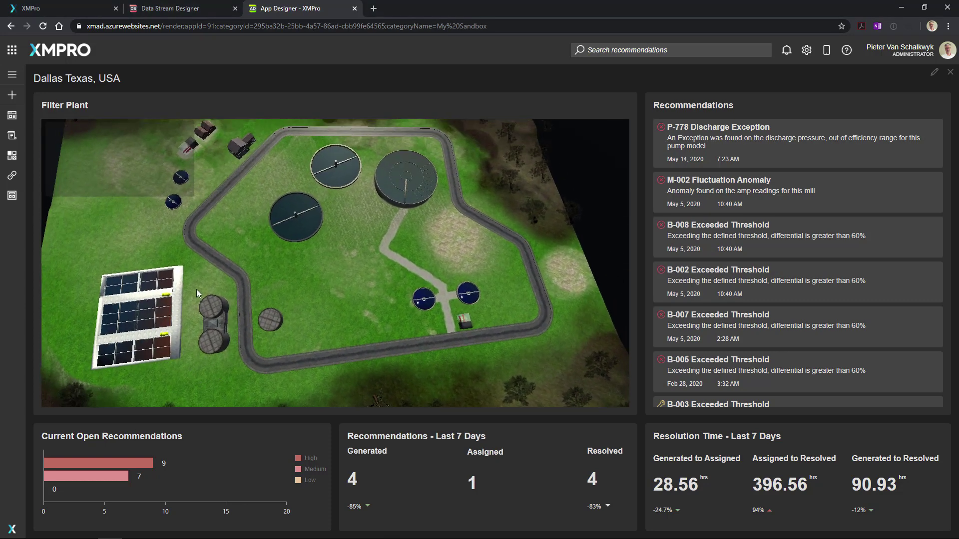
{"action": "mouse_move", "coordinate": [196, 290]}
{"action": "left_mouse_down"}
{"action": "mouse_move", "coordinate": [192, 235]}
{"action": "mouse_move", "coordinate": [324, 189]}
{"action": "mouse_move", "coordinate": [394, 288]}
{"action": "mouse_move", "coordinate": [246, 366]}
{"action": "mouse_move", "coordinate": [196, 344]}
{"action": "mouse_move", "coordinate": [174, 311]}
{"action": "left_mouse_up"}
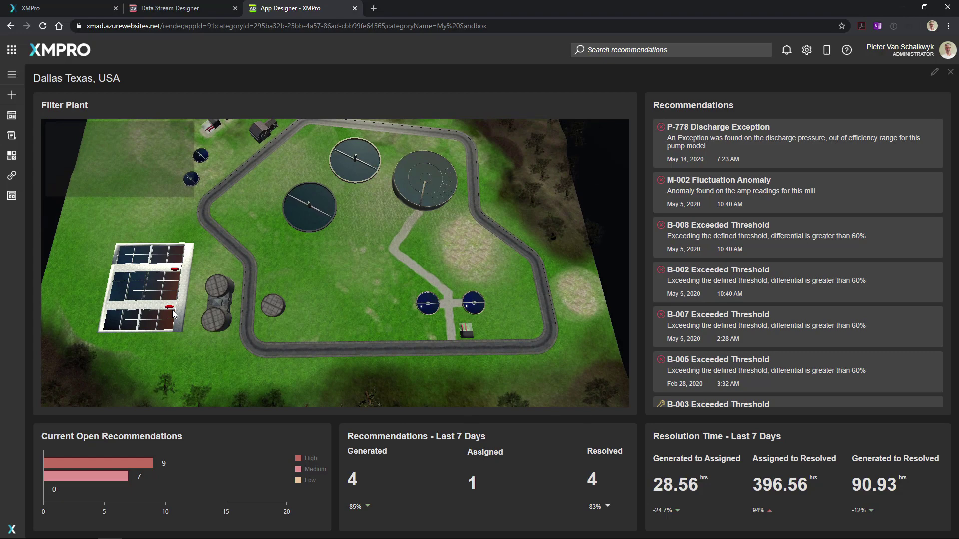
{"action": "mouse_move", "coordinate": [174, 313]}
{"action": "left_mouse_down"}
{"action": "mouse_move", "coordinate": [113, 308]}
{"action": "mouse_move", "coordinate": [72, 278]}
{"action": "left_mouse_up"}
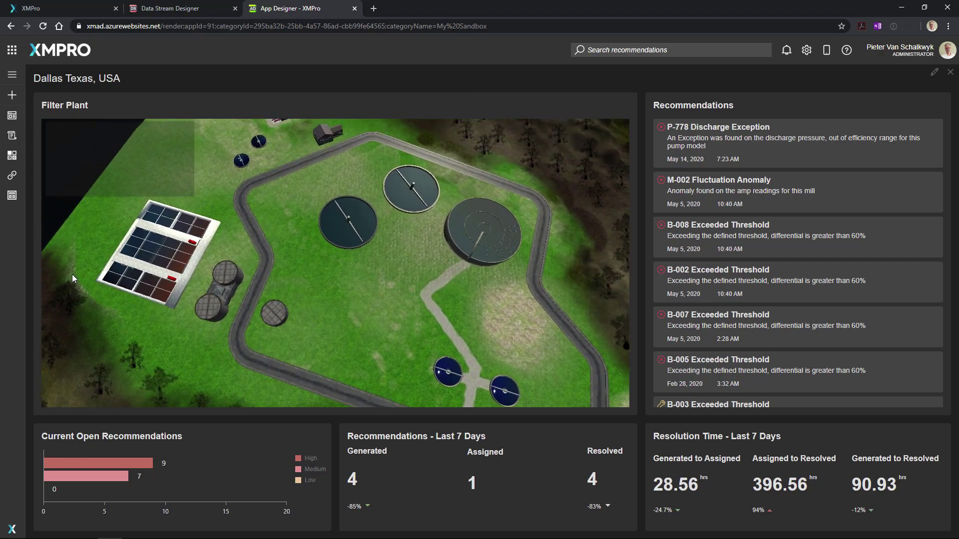
{"action": "scroll", "coordinate": [95, 287], "scroll_direction": "up", "scroll_amount": 3}
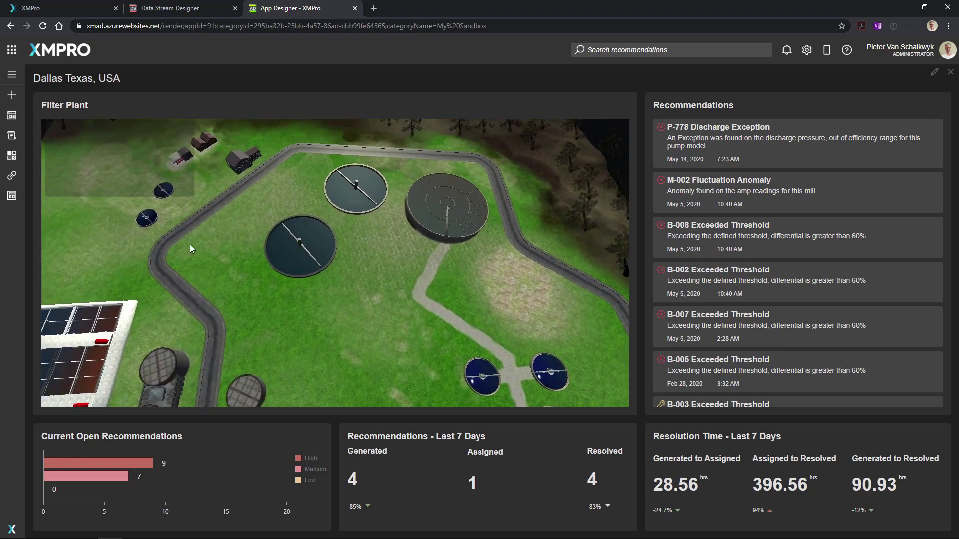
{"action": "mouse_move", "coordinate": [189, 244]}
{"action": "left_mouse_down"}
{"action": "mouse_move", "coordinate": [206, 182]}
{"action": "mouse_move", "coordinate": [167, 169]}
{"action": "mouse_move", "coordinate": [224, 217]}
{"action": "mouse_move", "coordinate": [280, 246]}
{"action": "mouse_move", "coordinate": [404, 252]}
{"action": "mouse_move", "coordinate": [488, 211]}
{"action": "mouse_move", "coordinate": [479, 181]}
{"action": "mouse_move", "coordinate": [441, 167]}
{"action": "mouse_move", "coordinate": [516, 242]}
{"action": "mouse_move", "coordinate": [600, 212]}
{"action": "left_mouse_up"}
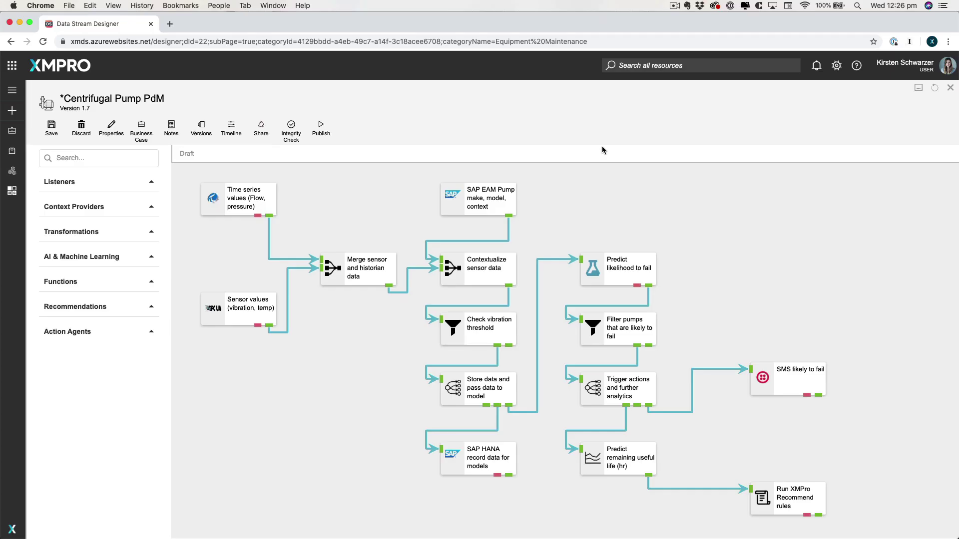
Place a Unity Update action agent on the canvas, fed from the Trigger actions output.
{"action": "left_click", "coordinate": [144, 331]}
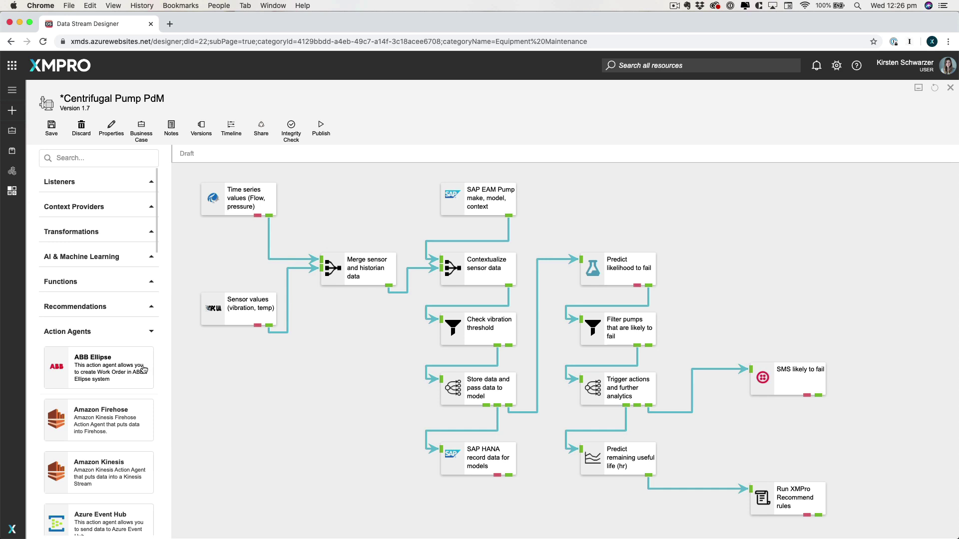
{"action": "scroll", "coordinate": [144, 369], "scroll_direction": "down", "scroll_amount": 2}
{"action": "scroll", "coordinate": [144, 369], "scroll_direction": "down", "scroll_amount": 4}
{"action": "scroll", "coordinate": [144, 370], "scroll_direction": "down", "scroll_amount": 4}
{"action": "scroll", "coordinate": [143, 370], "scroll_direction": "down", "scroll_amount": 2}
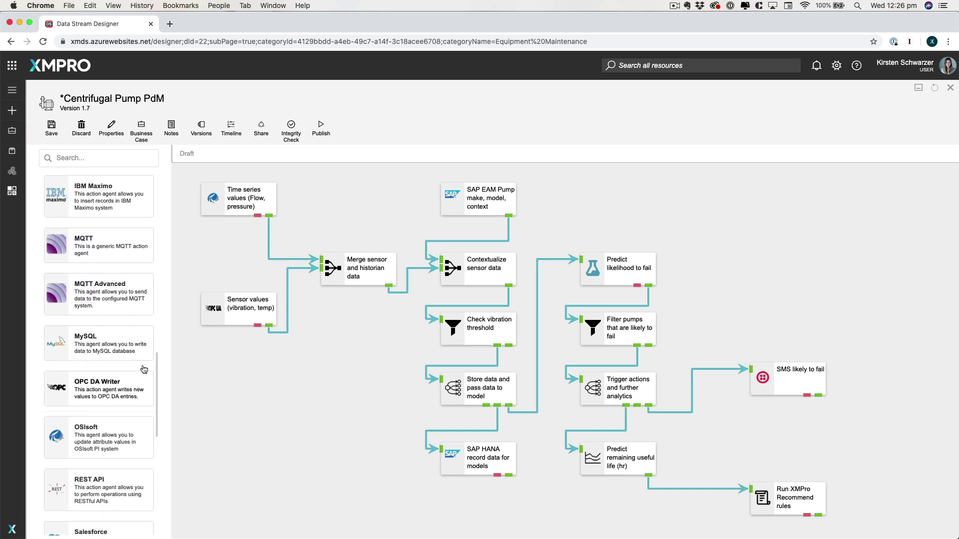
{"action": "scroll", "coordinate": [144, 370], "scroll_direction": "down", "scroll_amount": 2}
{"action": "scroll", "coordinate": [145, 369], "scroll_direction": "down", "scroll_amount": 5}
{"action": "scroll", "coordinate": [144, 370], "scroll_direction": "down", "scroll_amount": 3}
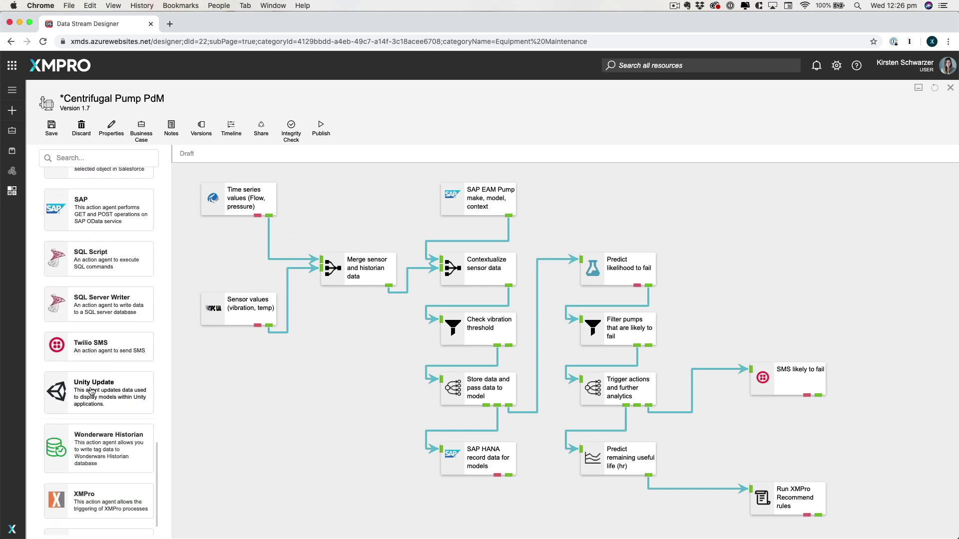
{"action": "mouse_move", "coordinate": [92, 391]}
{"action": "left_mouse_down"}
{"action": "mouse_move", "coordinate": [783, 446]}
{"action": "mouse_move", "coordinate": [762, 440]}
{"action": "left_mouse_up"}
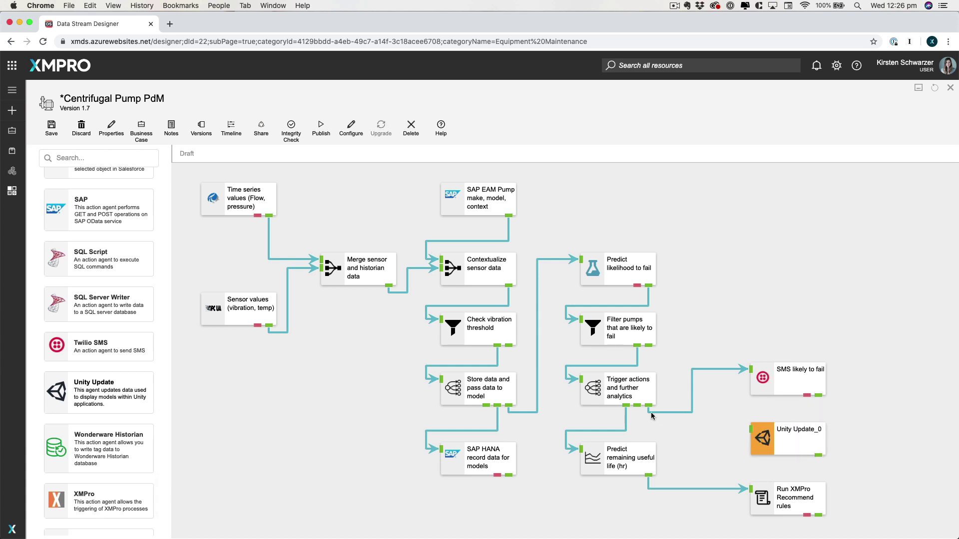
{"action": "left_click_drag", "start_coordinate": [638, 405], "coordinate": [749, 430]}
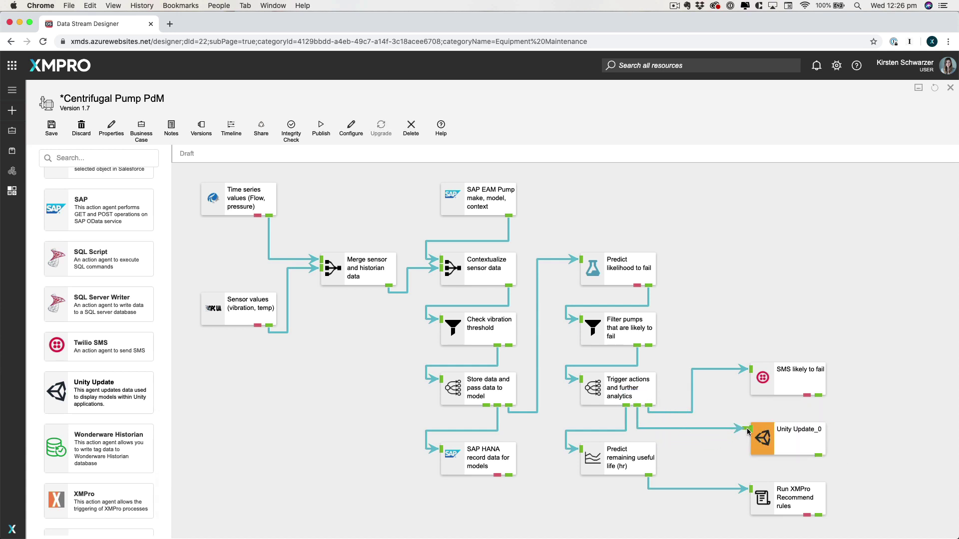
Rename the Unity Update_0 node to 'Update 3D Unity Model'.
{"action": "double_click", "coordinate": [798, 429]}
{"action": "type", "text": "Up"}
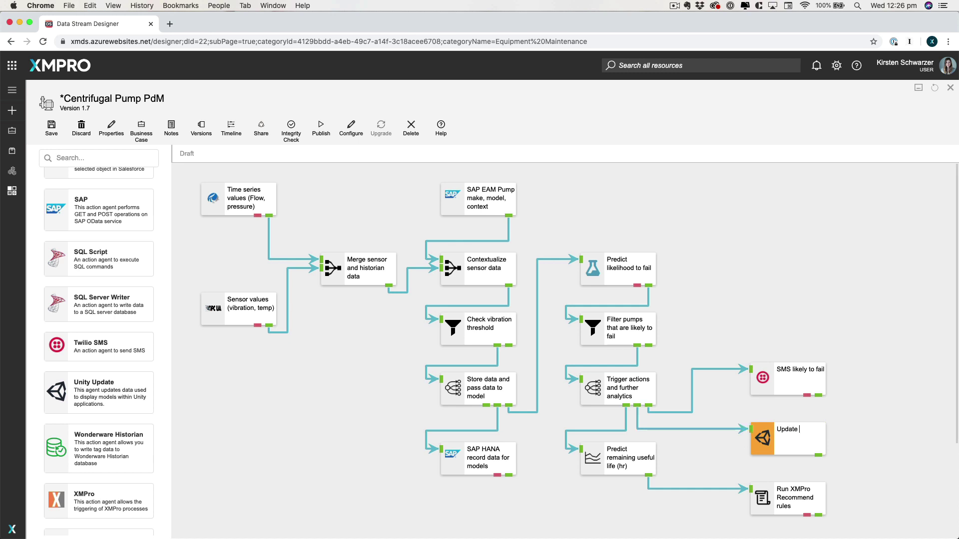
{"action": "type", "text": "nity"}
{"action": "left_click", "coordinate": [898, 429]}
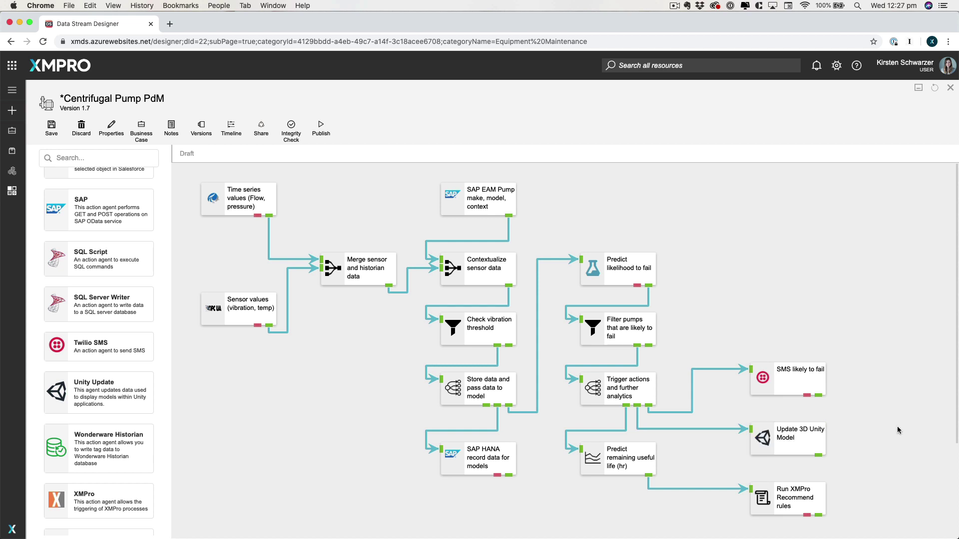